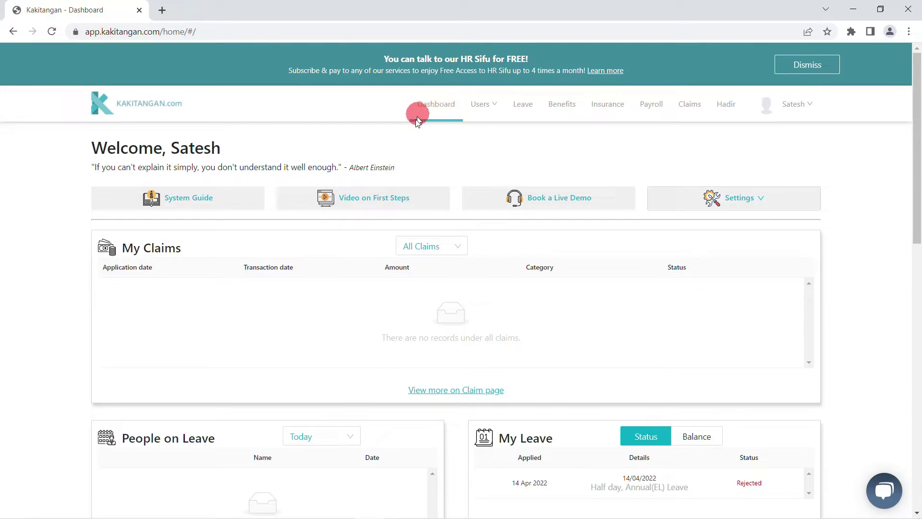
Step: Open Leave Settings from the dashboard's Settings menu to view the leave policies
{"action": "left_click", "coordinate": [755, 202]}
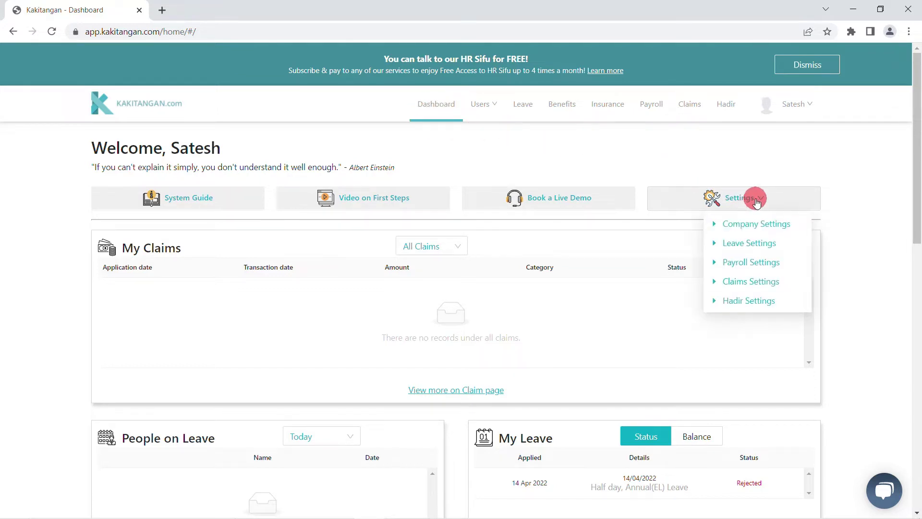
{"action": "left_click", "coordinate": [747, 243]}
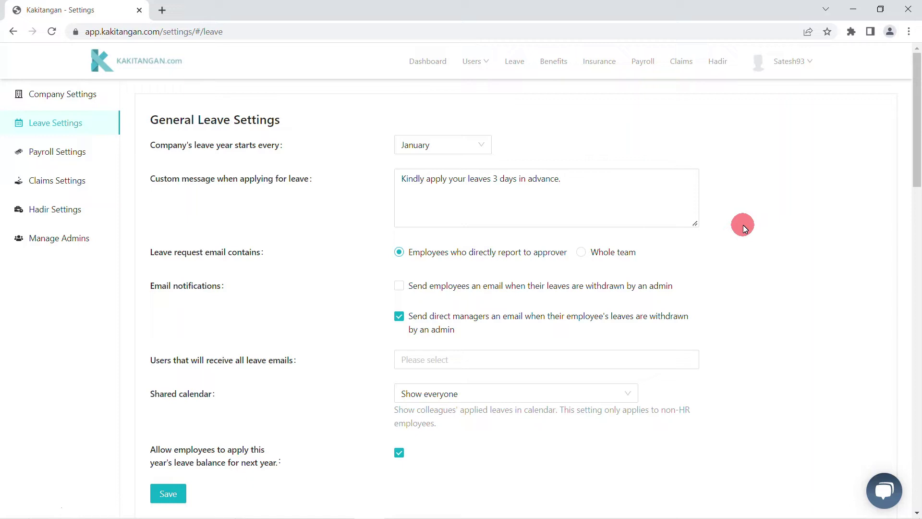
{"action": "scroll", "coordinate": [743, 226], "scroll_direction": "down", "scroll_amount": 2}
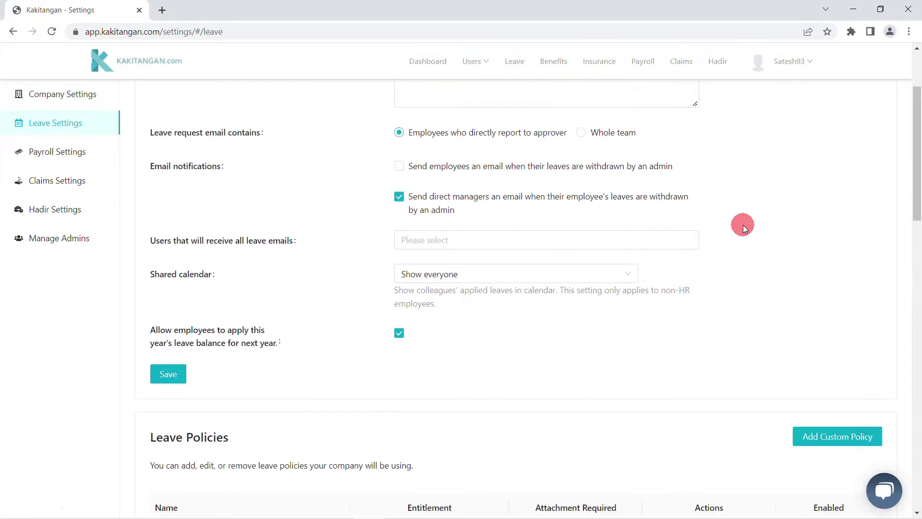
{"action": "scroll", "coordinate": [743, 225], "scroll_direction": "down", "scroll_amount": 2}
{"action": "scroll", "coordinate": [742, 225], "scroll_direction": "down", "scroll_amount": 1}
{"action": "scroll", "coordinate": [743, 225], "scroll_direction": "down", "scroll_amount": 2}
{"action": "scroll", "coordinate": [742, 226], "scroll_direction": "down", "scroll_amount": 1}
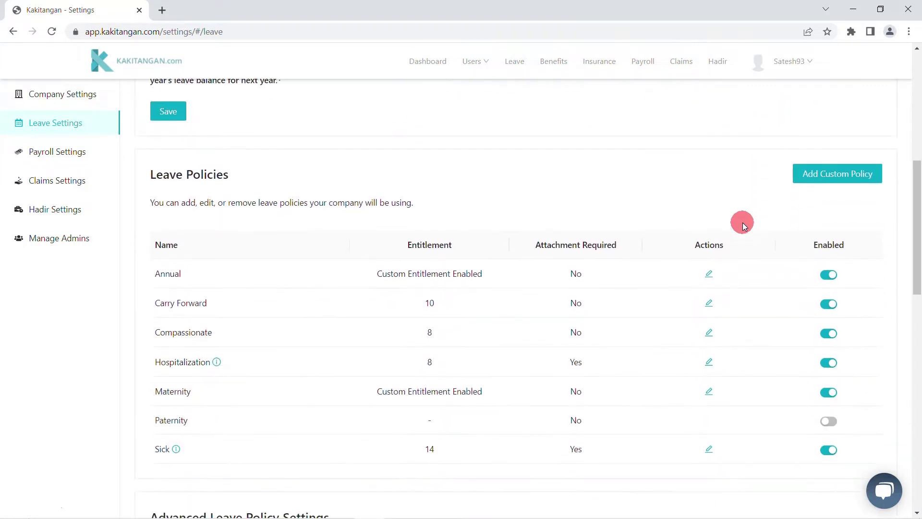
{"action": "scroll", "coordinate": [743, 225], "scroll_direction": "down", "scroll_amount": 1}
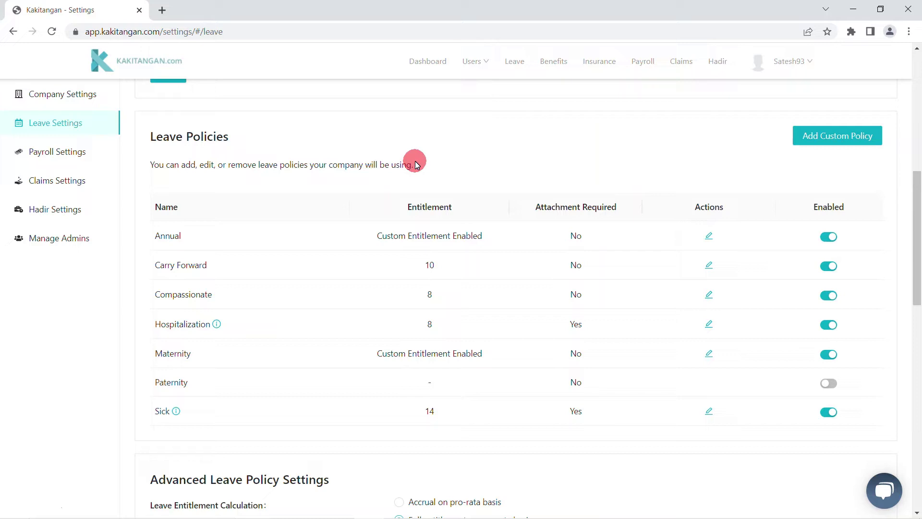
{"action": "left_click", "coordinate": [708, 237]}
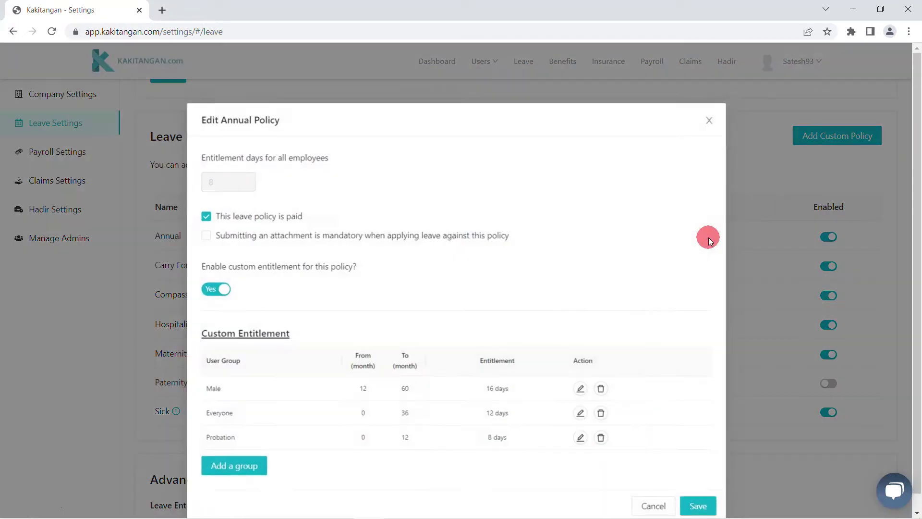
{"action": "left_click", "coordinate": [216, 288]}
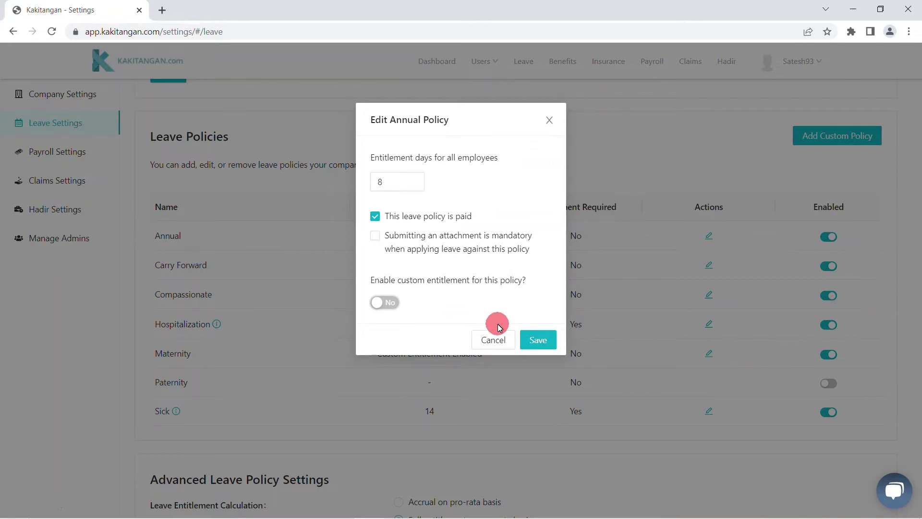
{"action": "left_click", "coordinate": [534, 340]}
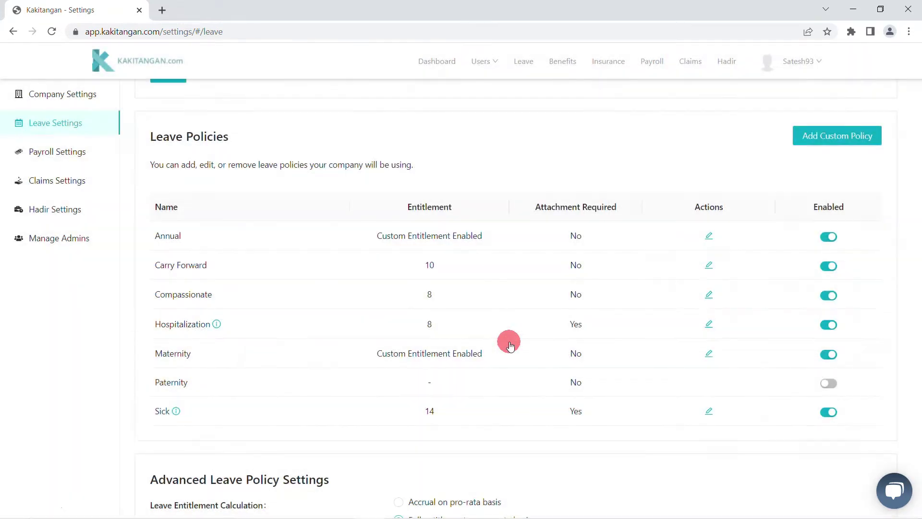
Step: Add a user group named NEW under Users > Groups
{"action": "left_click", "coordinate": [471, 64]}
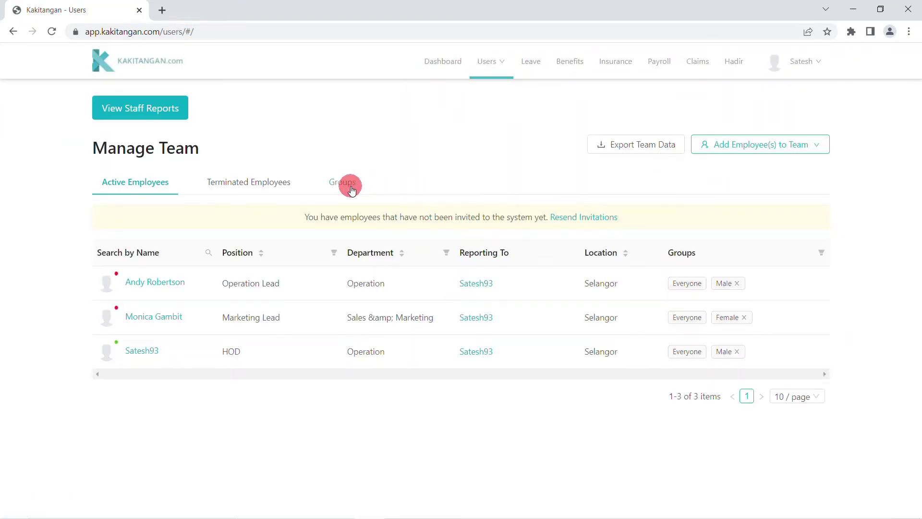
{"action": "left_click", "coordinate": [346, 183]}
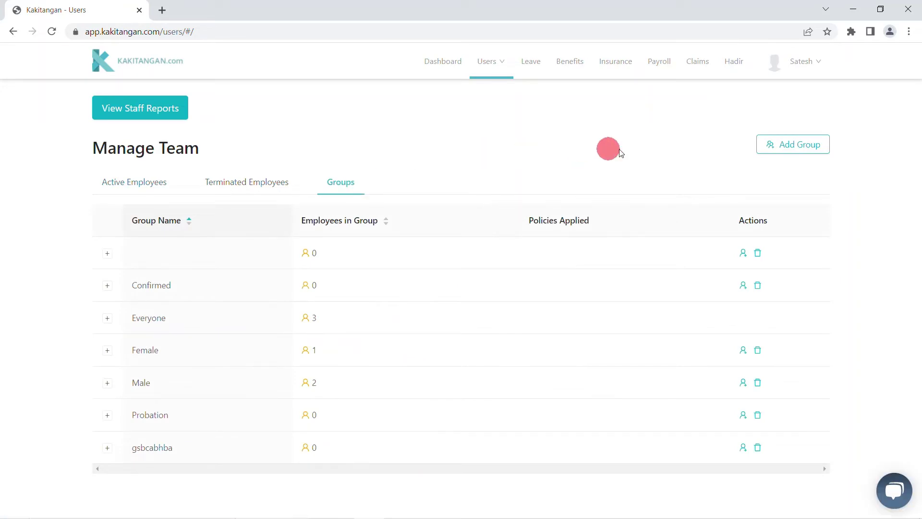
{"action": "left_click", "coordinate": [769, 145]}
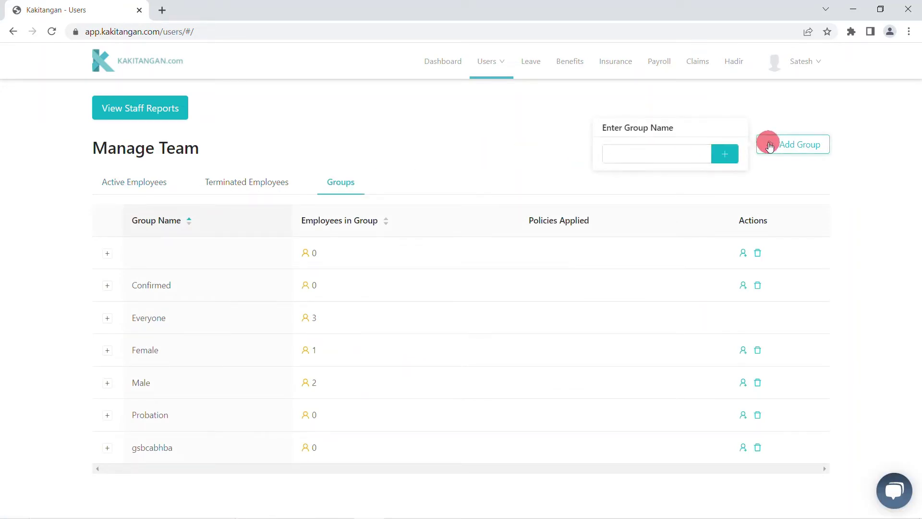
{"action": "left_click", "coordinate": [659, 153]}
{"action": "type", "text": "NEW"}
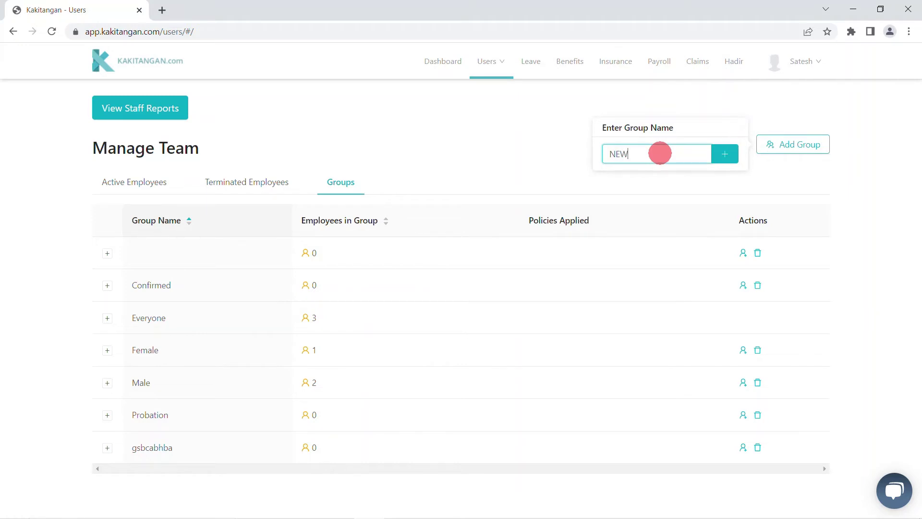
{"action": "left_click", "coordinate": [725, 153]}
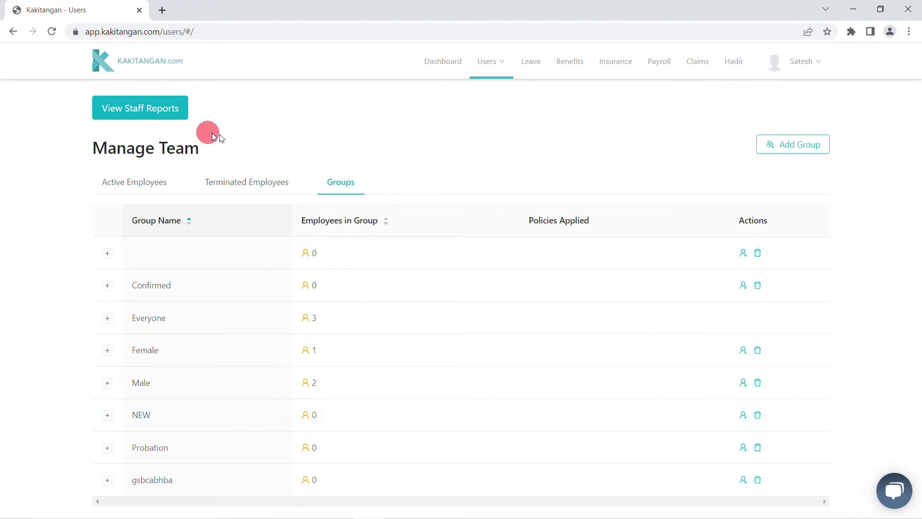
Step: Go back through the dashboard to the Leave Settings page
{"action": "left_click", "coordinate": [442, 60]}
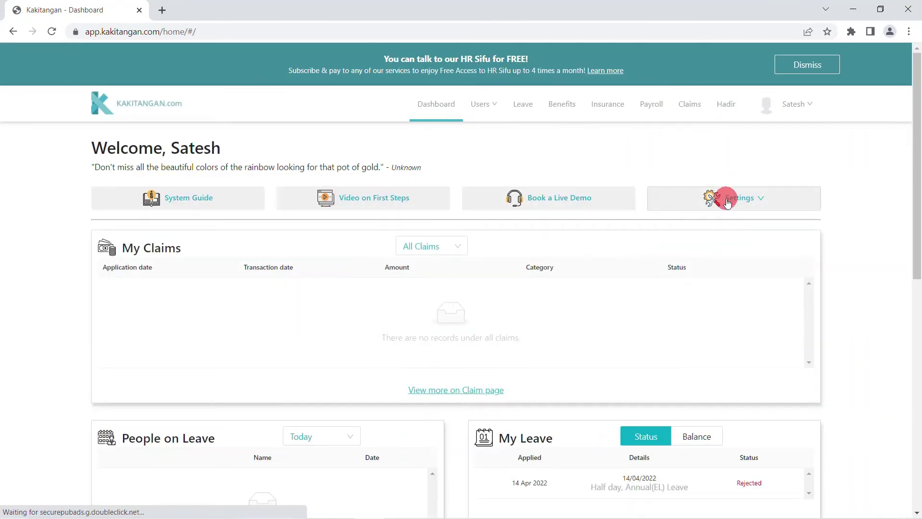
{"action": "left_click", "coordinate": [728, 200]}
{"action": "left_click", "coordinate": [738, 240]}
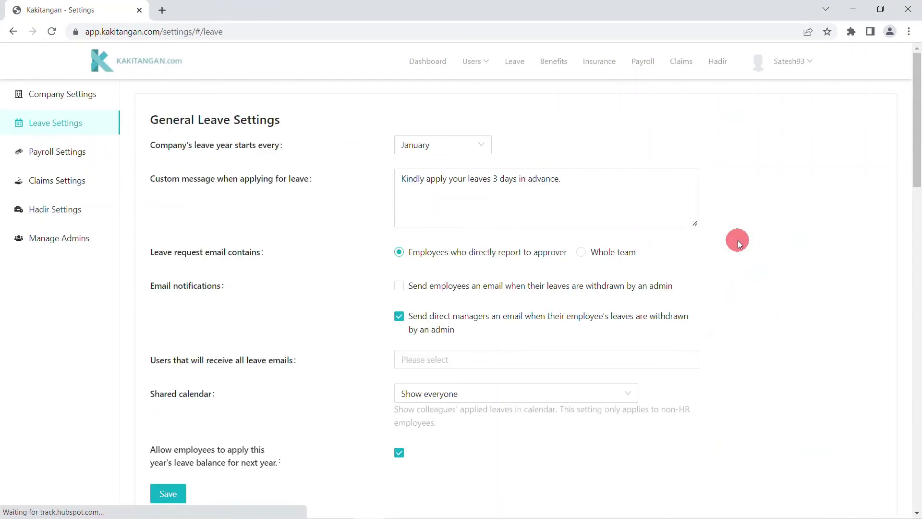
{"action": "scroll", "coordinate": [738, 240], "scroll_direction": "down", "scroll_amount": 5}
{"action": "scroll", "coordinate": [737, 240], "scroll_direction": "down", "scroll_amount": 3}
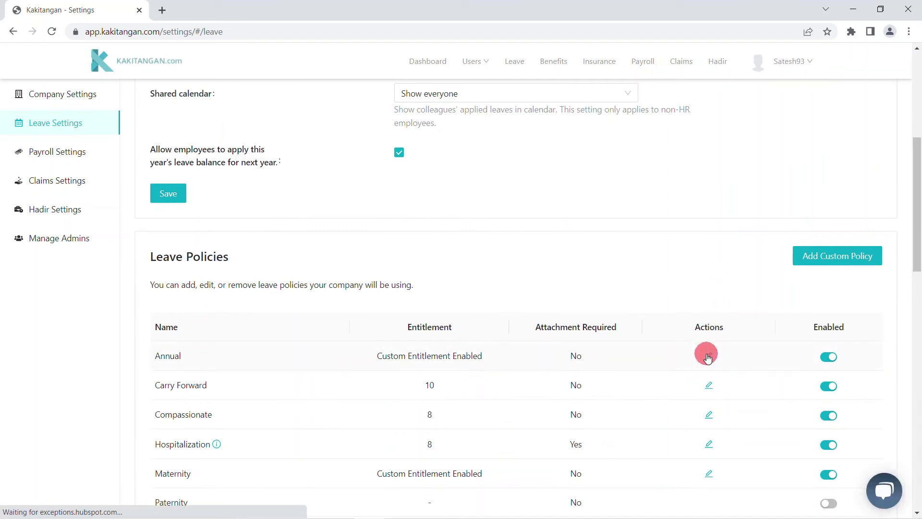
Step: Edit the Annual policy and toggle custom entitlement off and back on
{"action": "left_click", "coordinate": [708, 357]}
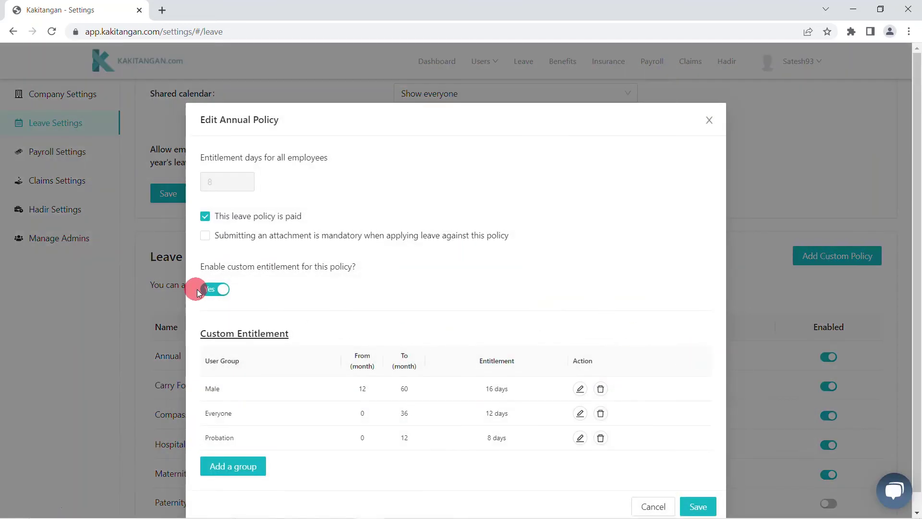
{"action": "left_click", "coordinate": [215, 289]}
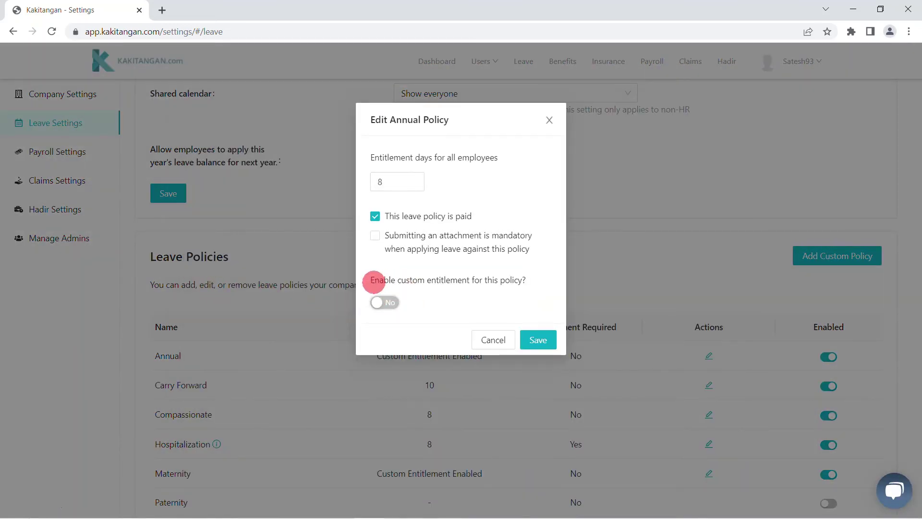
{"action": "left_click", "coordinate": [375, 302]}
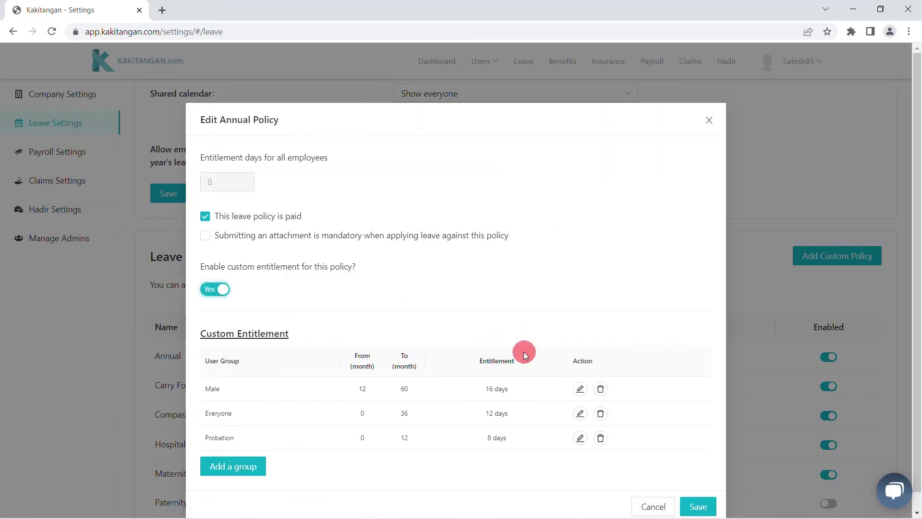
{"action": "scroll", "coordinate": [541, 318], "scroll_direction": "down", "scroll_amount": 1}
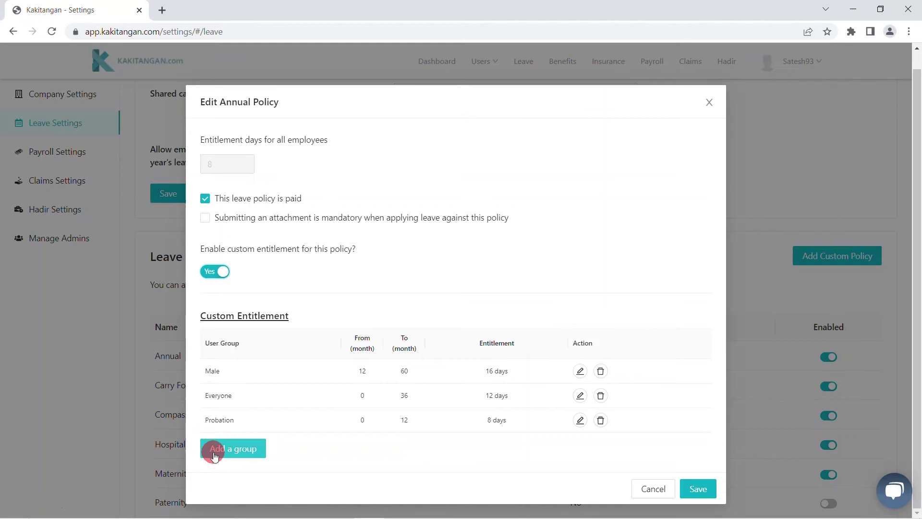
Step: Add an Annual entitlement row for months 0–24 with 8 days, group left unselected
{"action": "left_click", "coordinate": [224, 448]}
{"action": "left_click", "coordinate": [248, 421]}
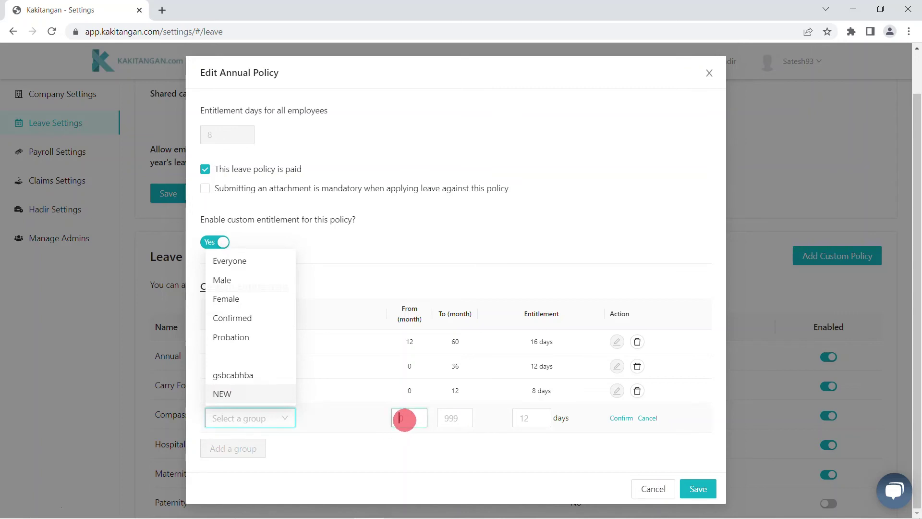
{"action": "left_click", "coordinate": [405, 418]}
{"action": "type", "text": "0"}
{"action": "left_click", "coordinate": [449, 417]}
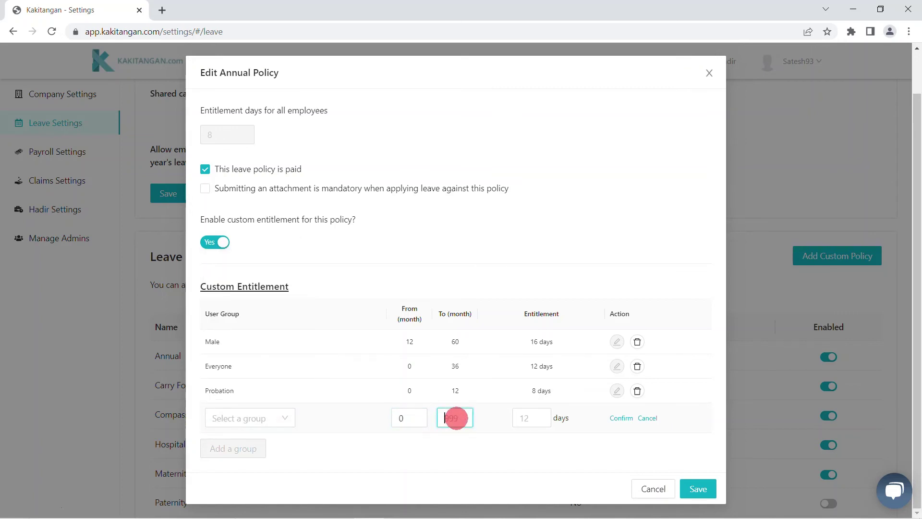
{"action": "type", "text": "4"}
{"action": "key", "text": "Tab"}
{"action": "type", "text": "8"}
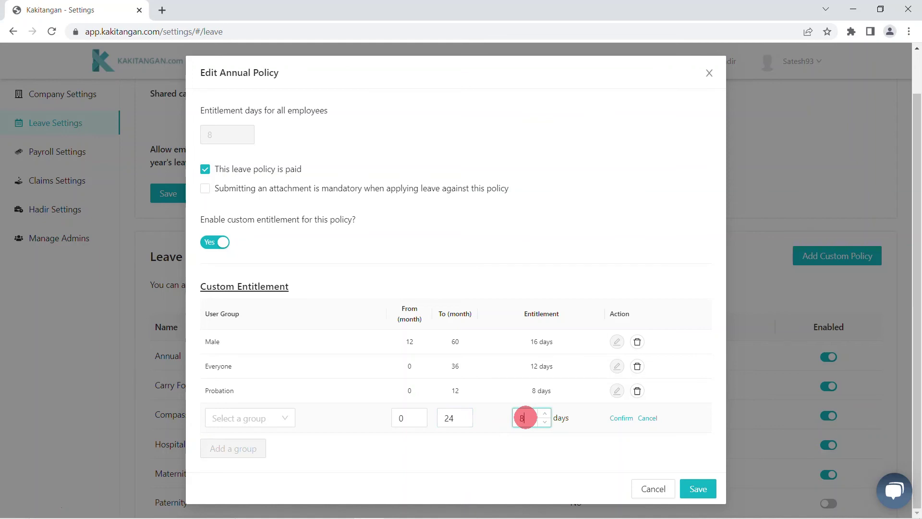
{"action": "left_click", "coordinate": [523, 418]}
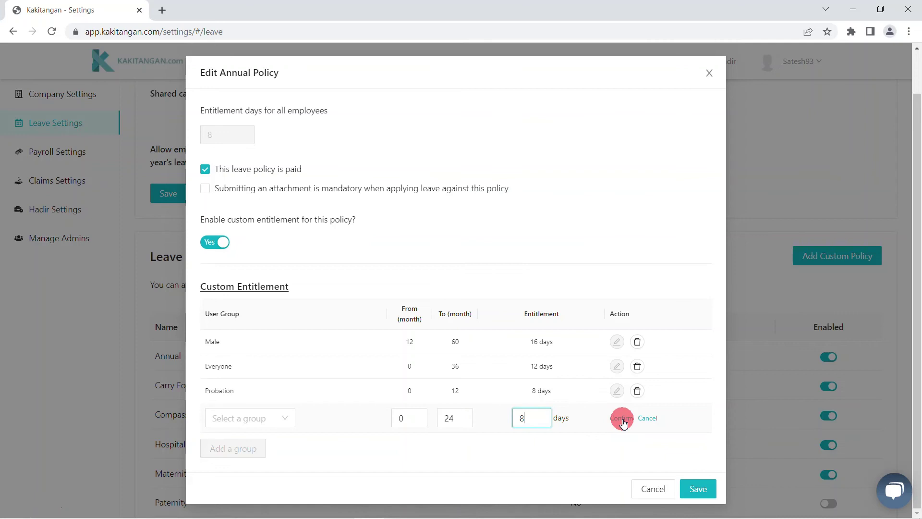
{"action": "left_click", "coordinate": [623, 419]}
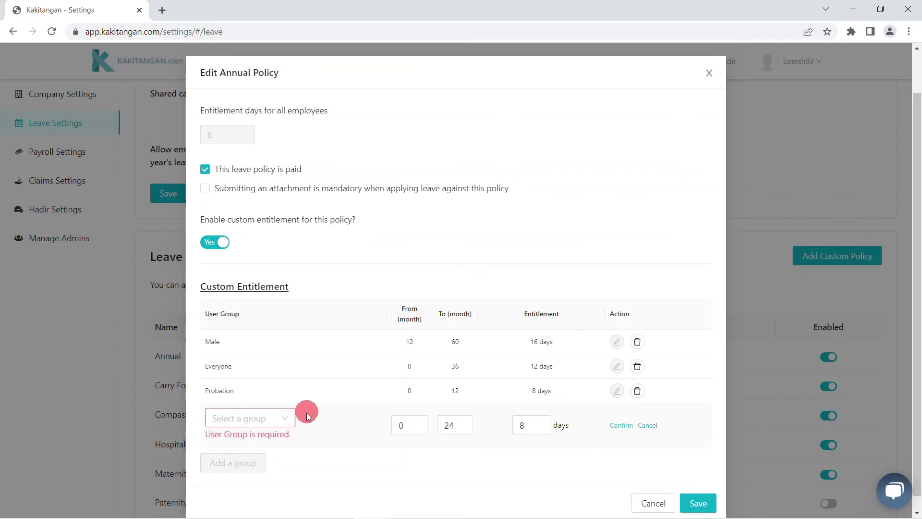